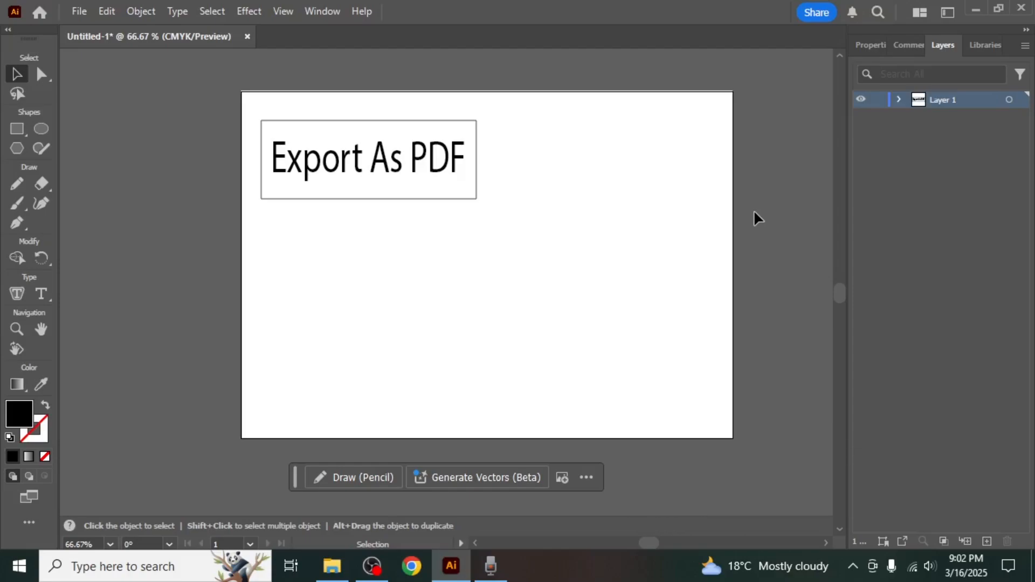
- Open the File menu to reach the export commands for the artboard
left_click(79, 12)
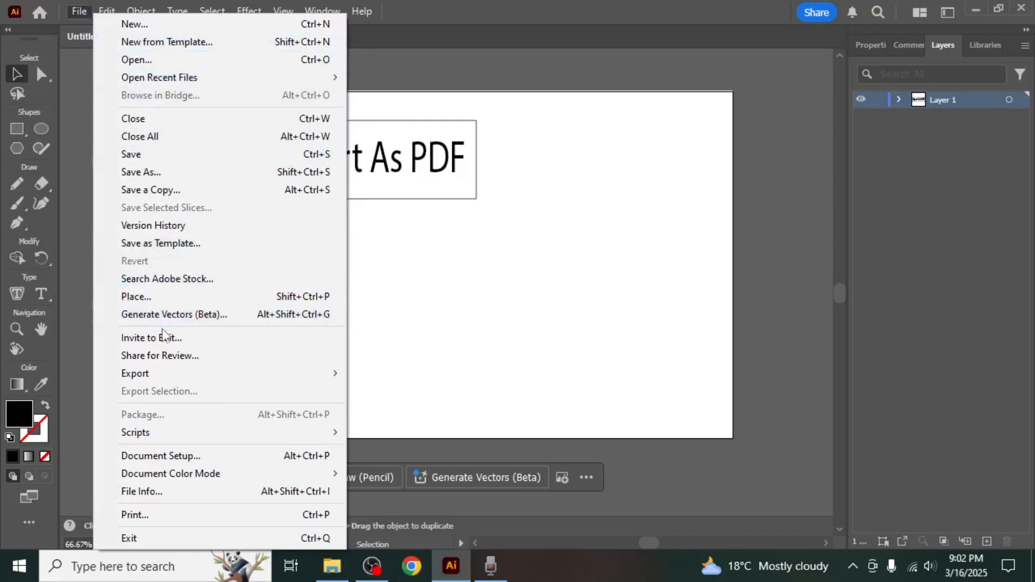
mouse_move(135, 373)
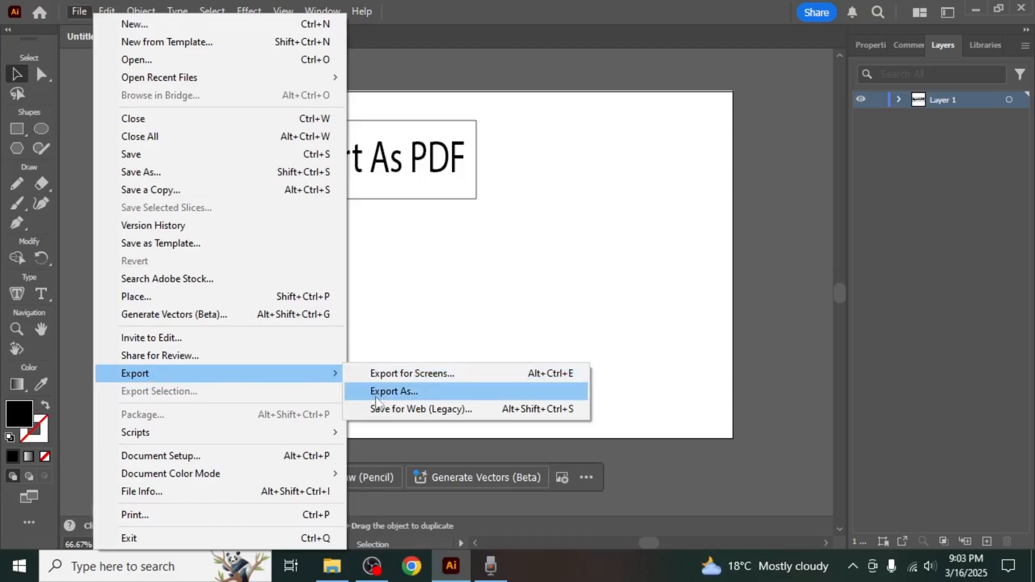
- Start Export As and keep Adobe PDF (*.PDF) as the format for Untitled-1 in Downloads
left_click(387, 393)
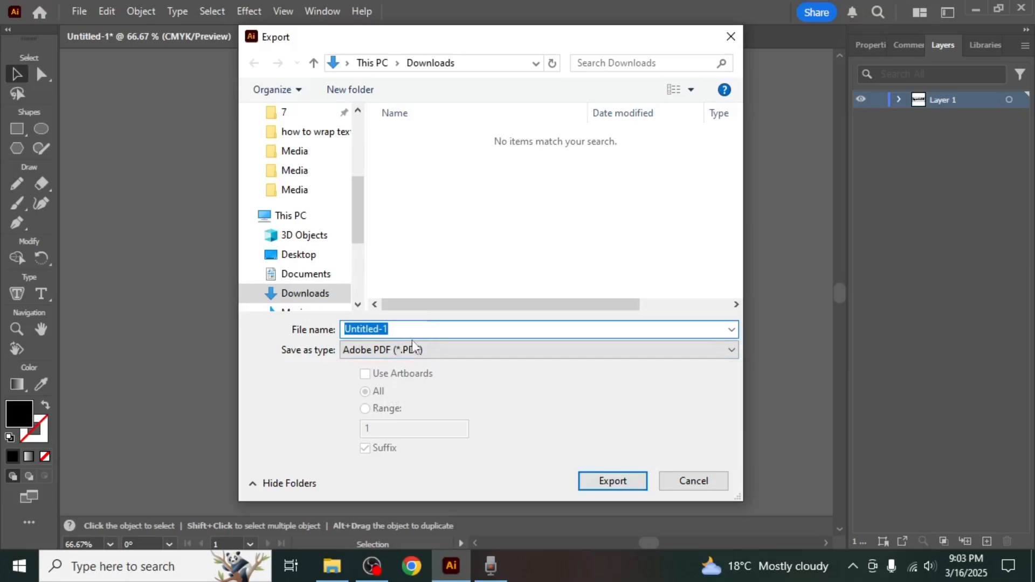
left_click(462, 349)
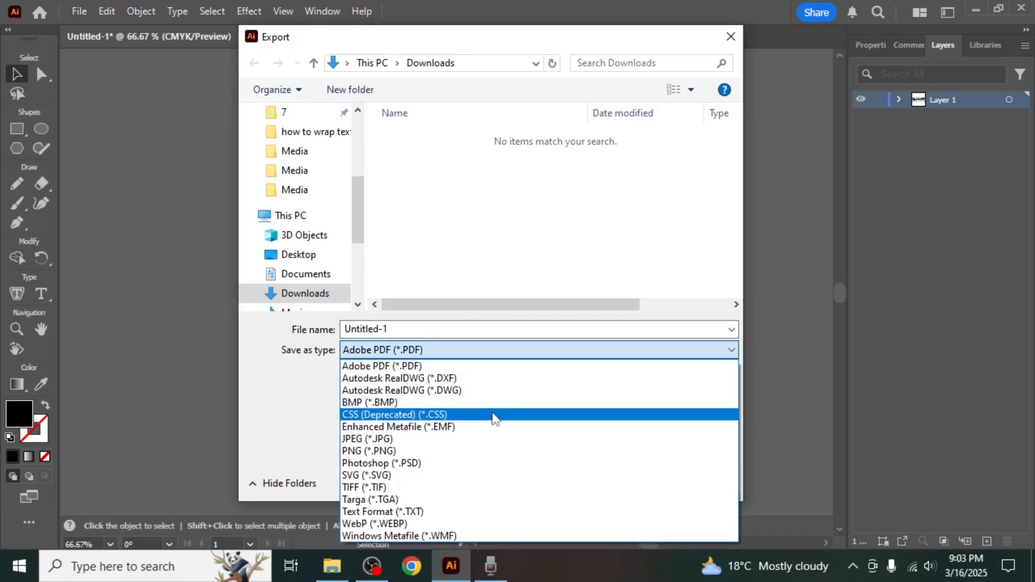
left_click(396, 368)
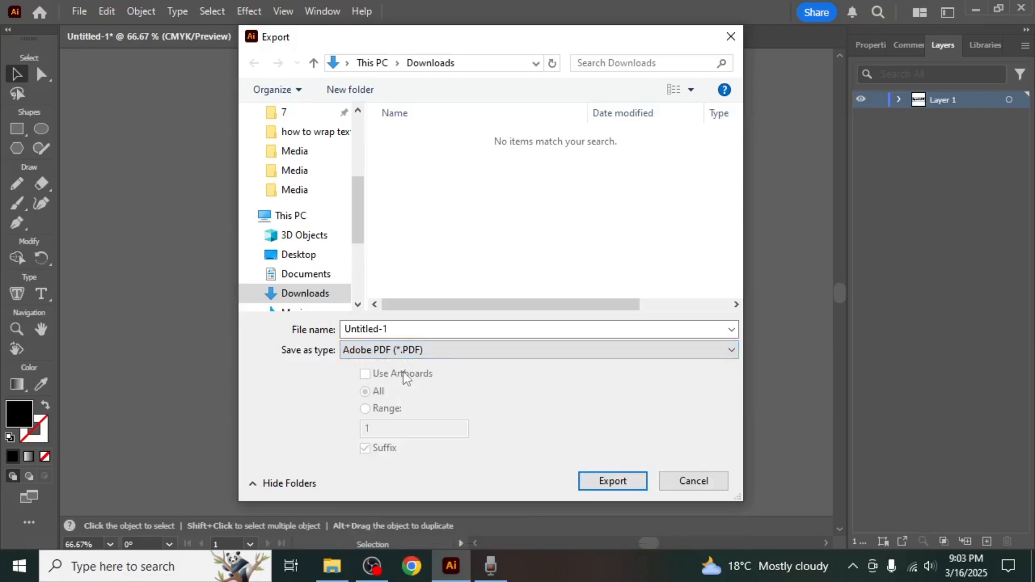
- Confirm the export to Downloads and enable Preserve Illustrator Editing Capabilities in the PDF options
left_click(643, 483)
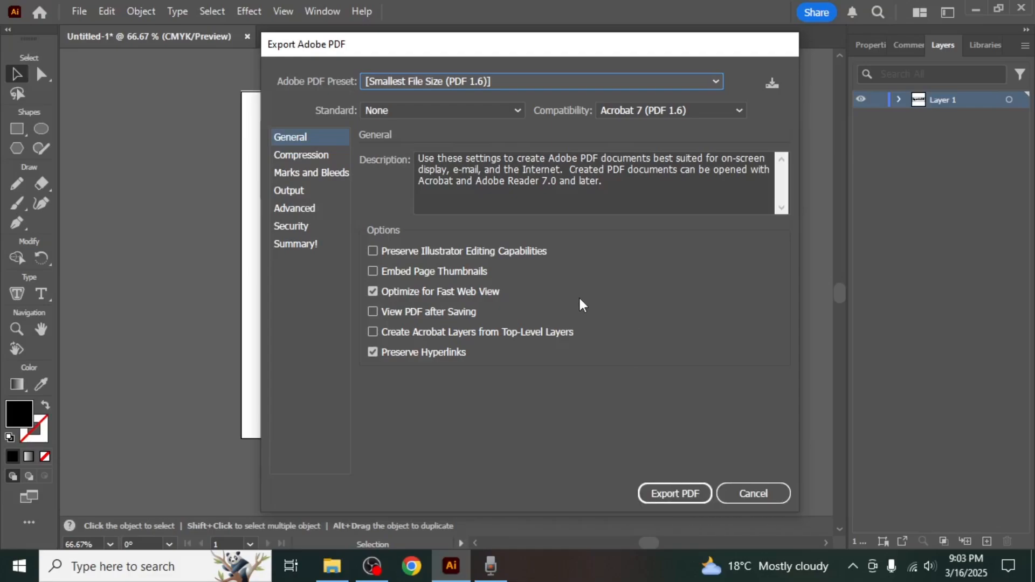
left_click(420, 253)
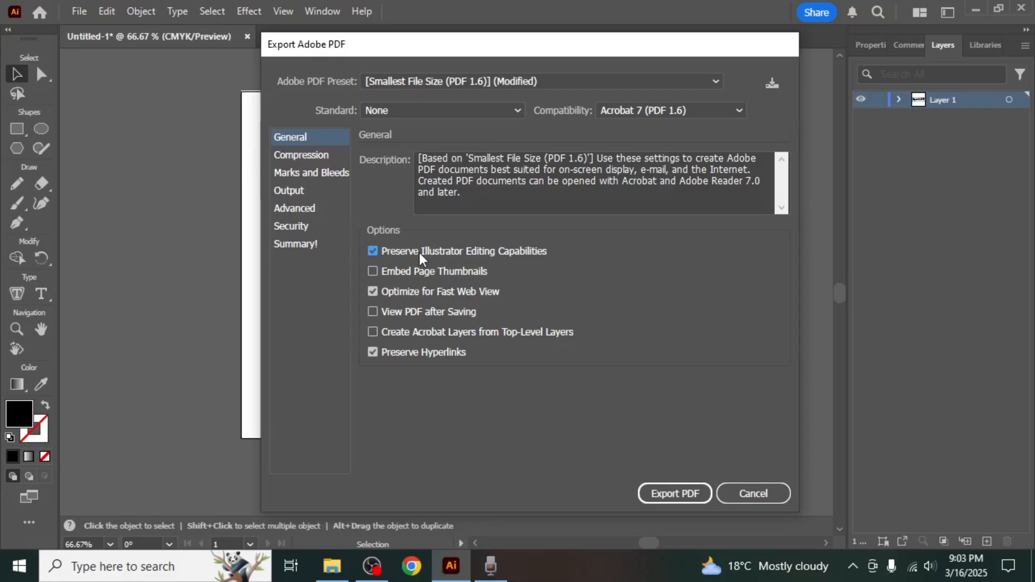
- Review the Compression settings and export Untitled-1.pdf with the High Quality Print preset
left_click(315, 156)
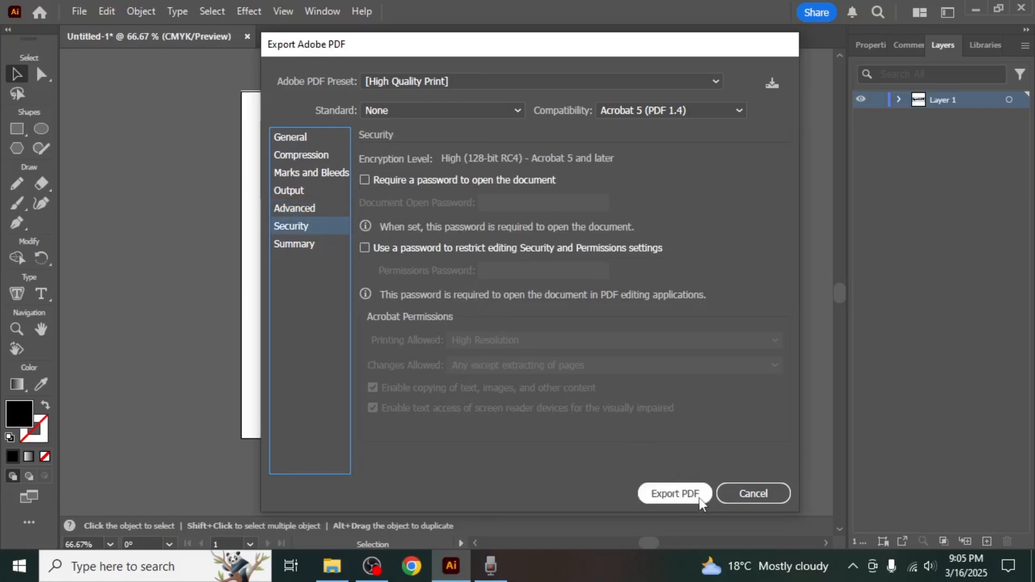
left_click(676, 493)
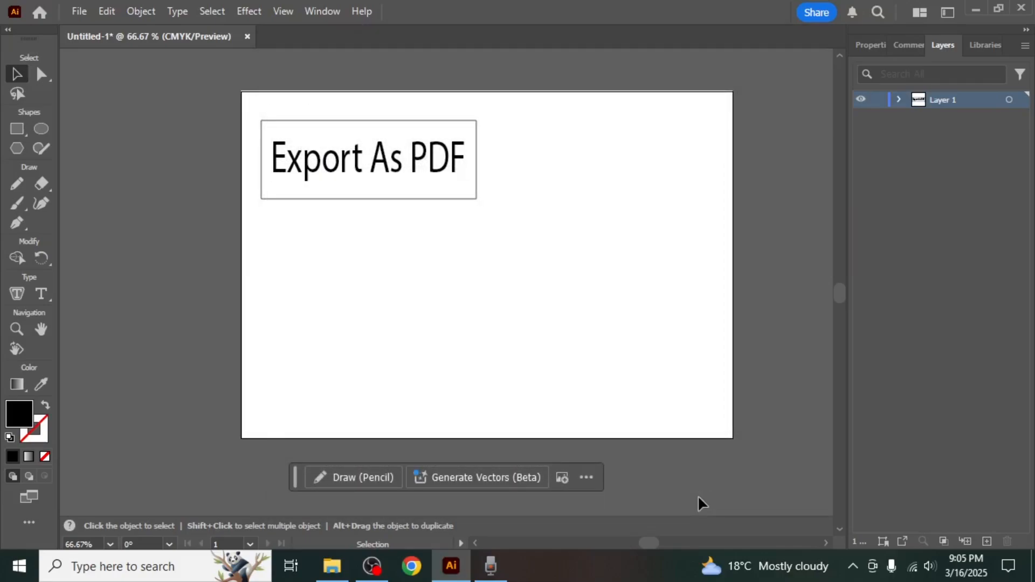
- Open Untitled-1.pdf from Downloads in Chrome to verify the Export As PDF text
left_click(332, 566)
double_click(338, 123)
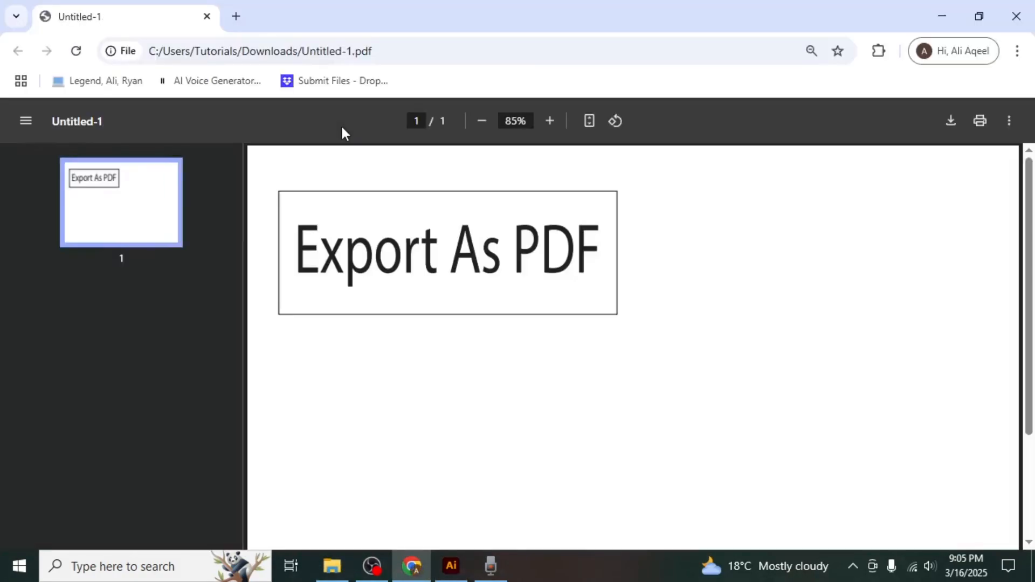
scroll(409, 299, "down", 3)
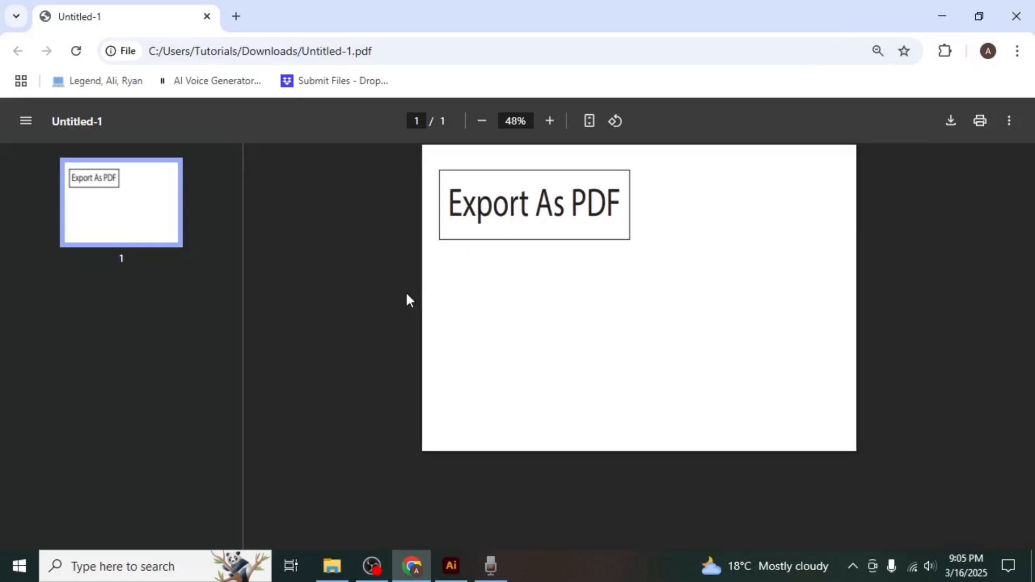
scroll(405, 300, "up", 1, "ctrl")
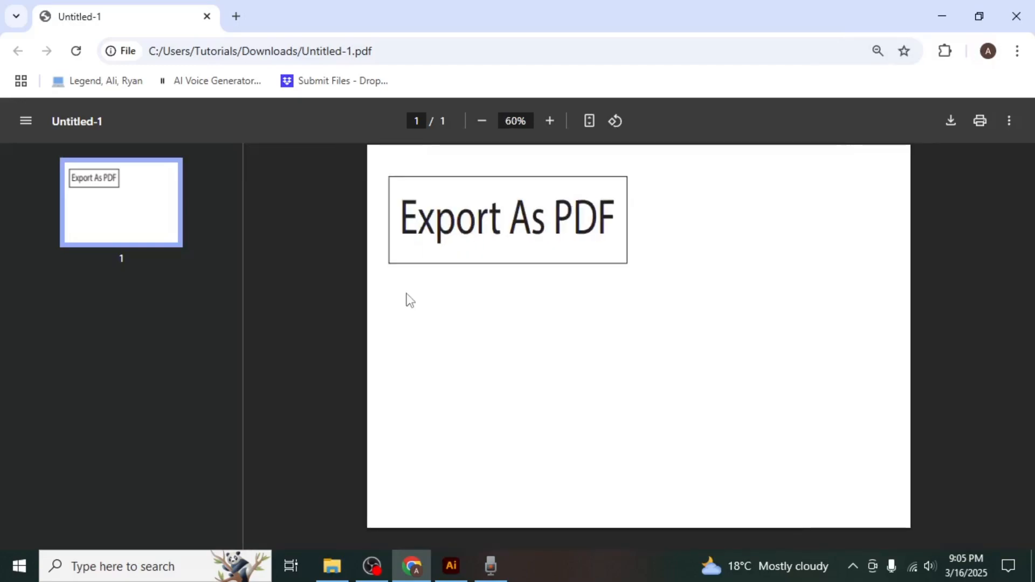